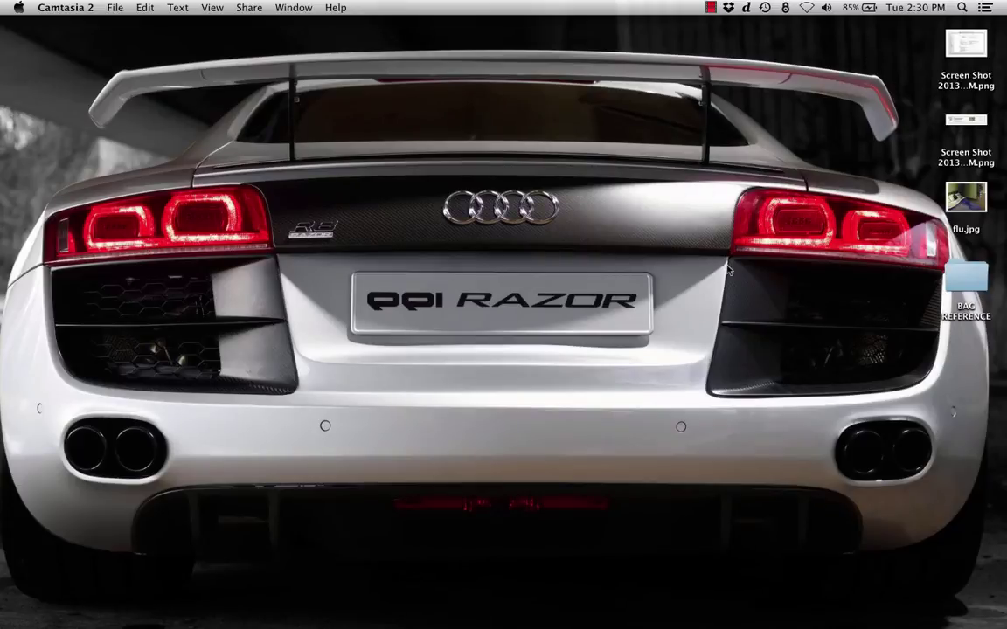
- Switch to Chrome and open the site thepiratebay.se
key(super+space)
text(chro)
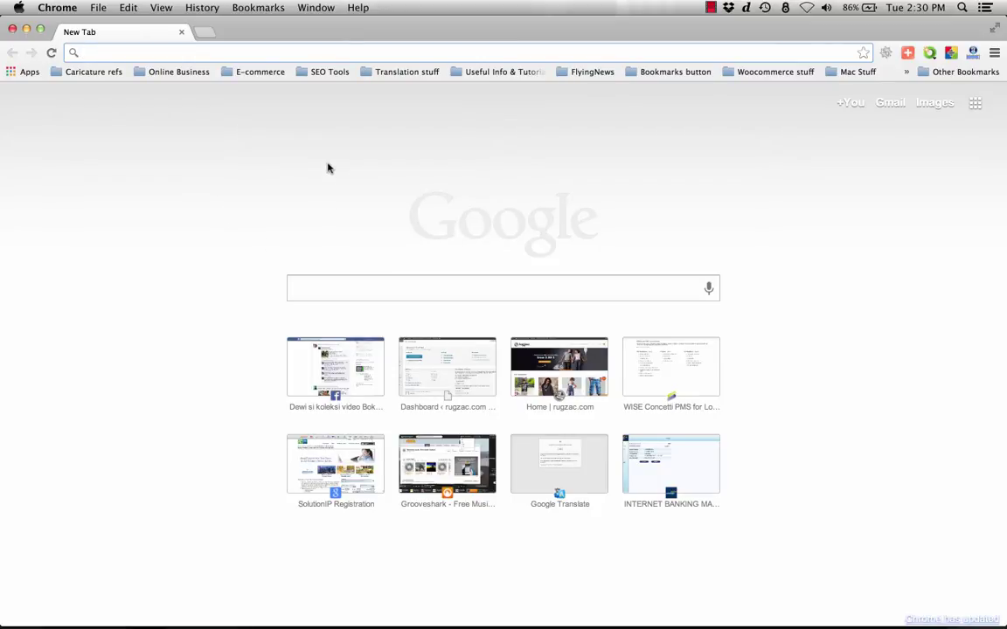
text(thepiratebay.se)
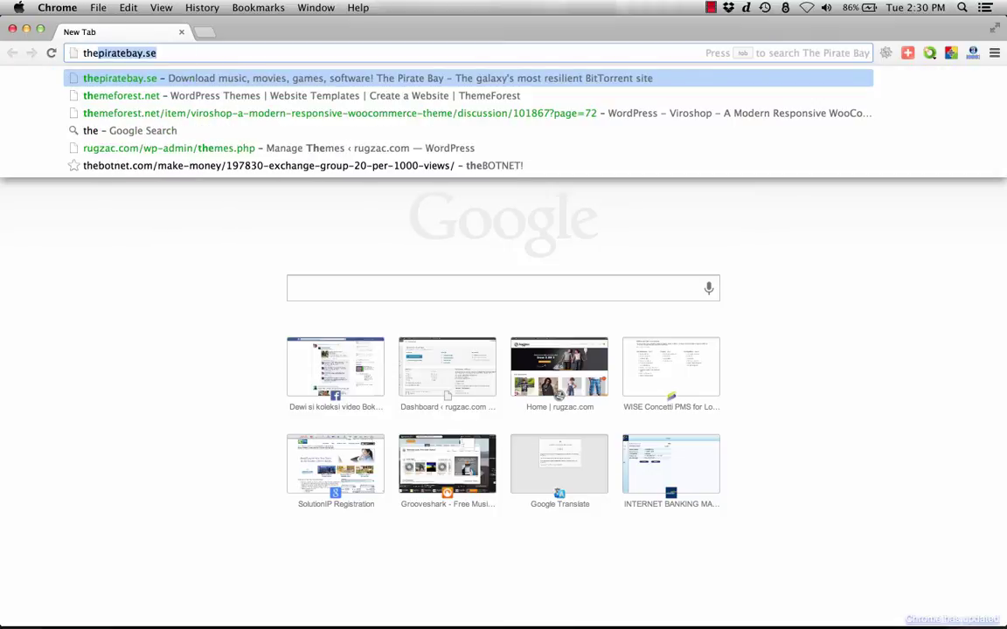
key(Return)
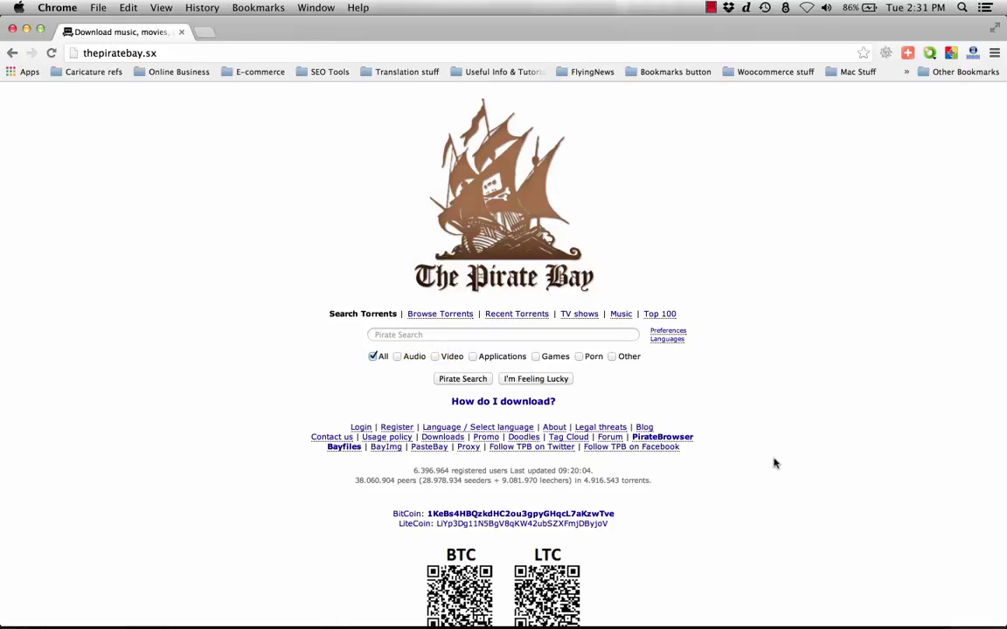
- Search all torrents for "native one republic" and open the details of the One Republic - Native [2013][320] (Deluxe Edition) result
text(nati)
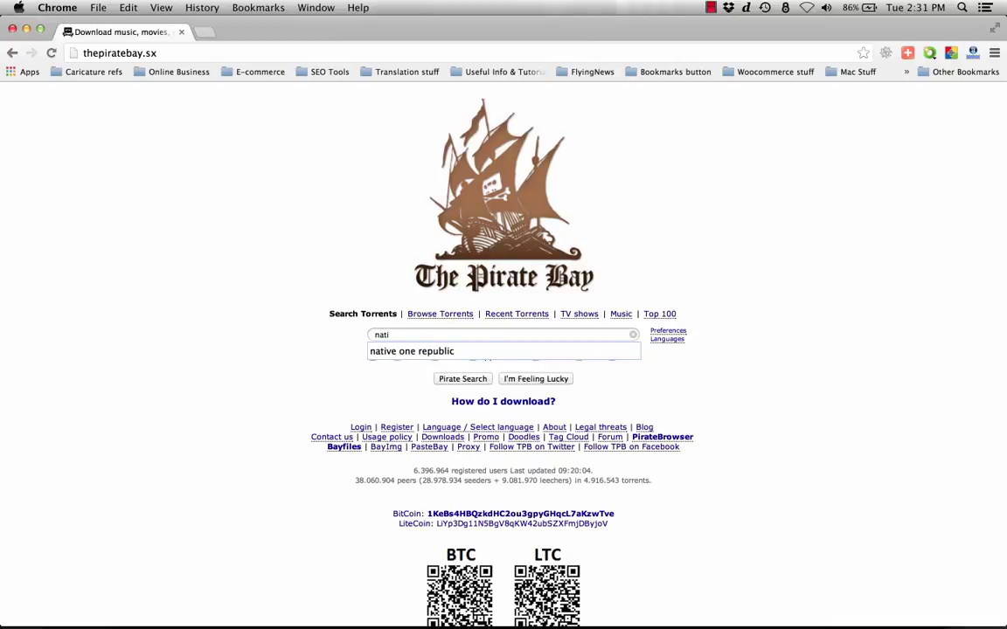
key(Down)
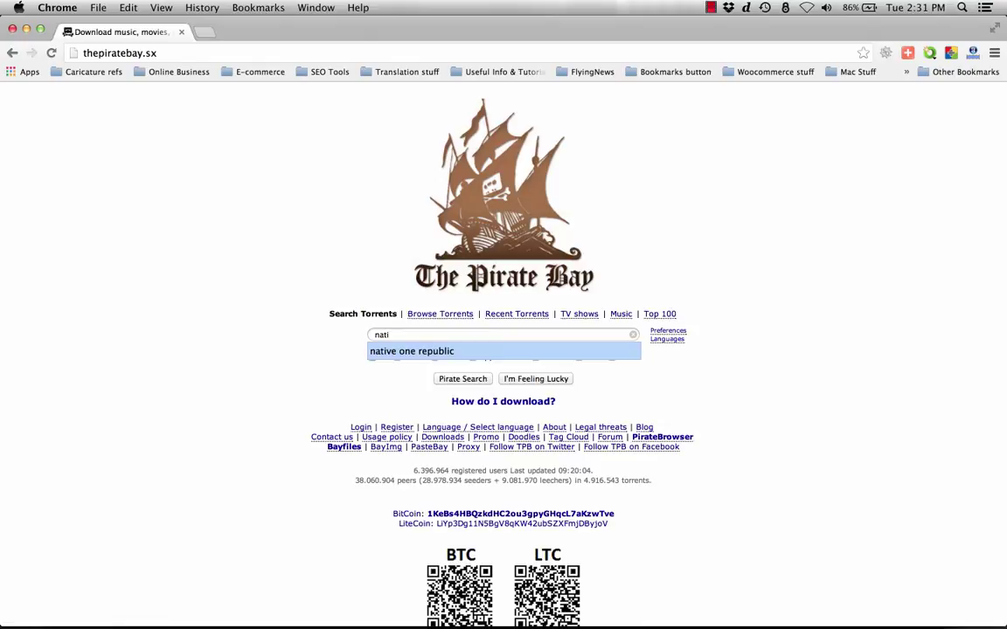
text(ti)
key(Return)
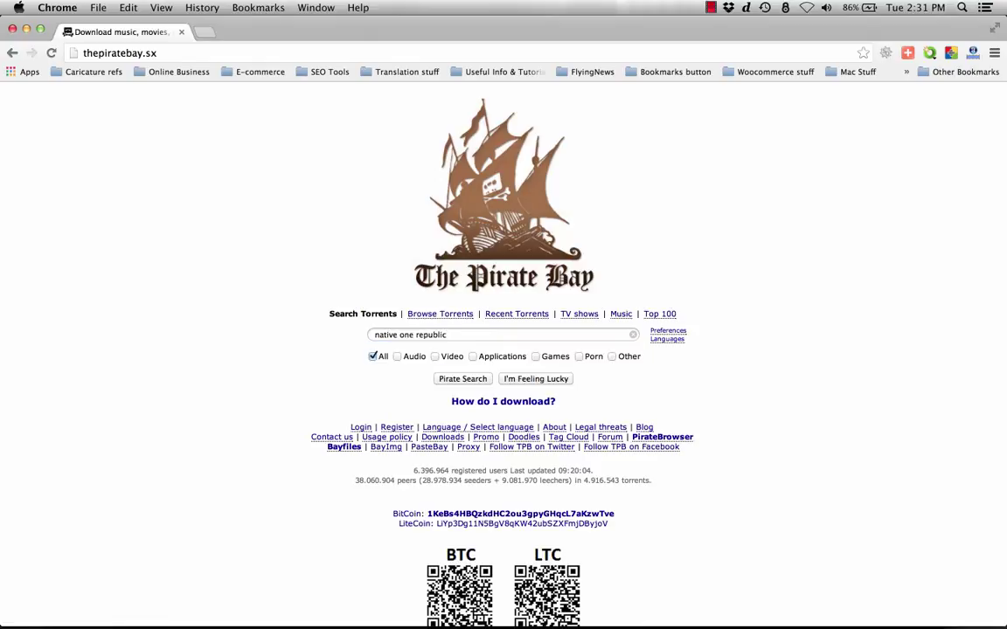
key(Return)
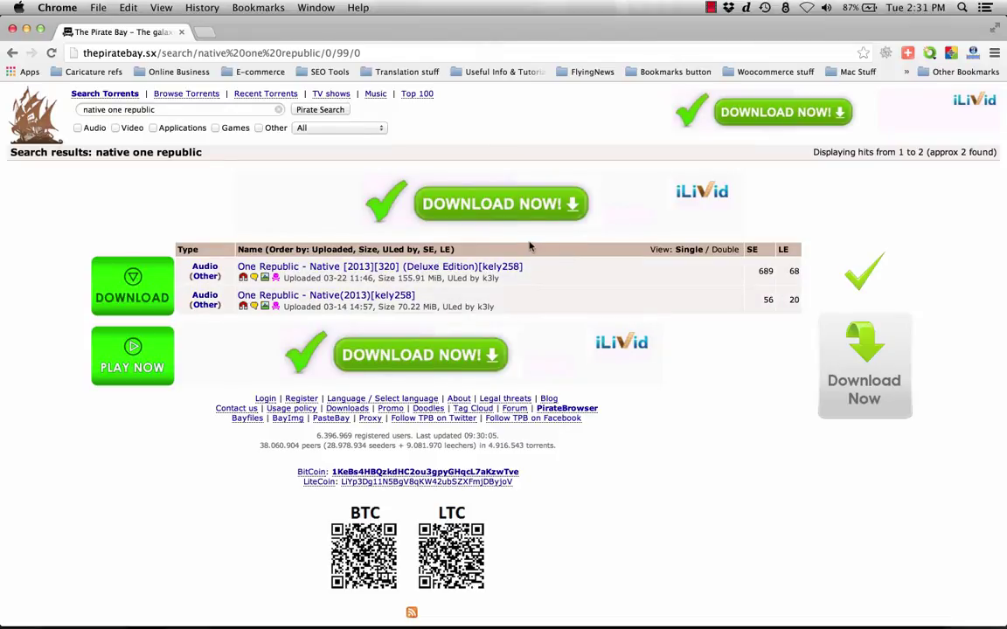
double_click(764, 271)
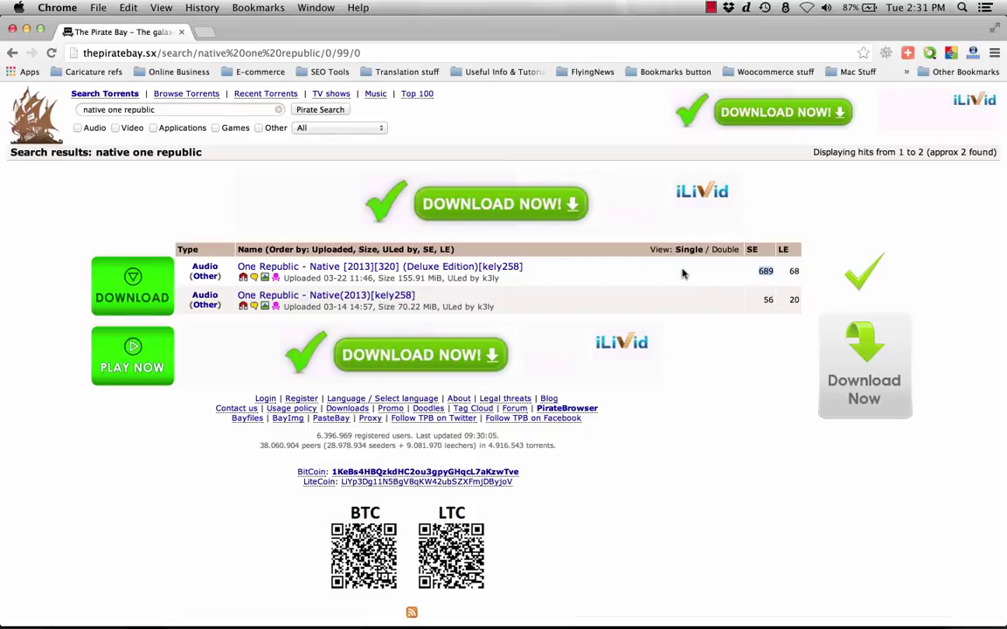
click(382, 266)
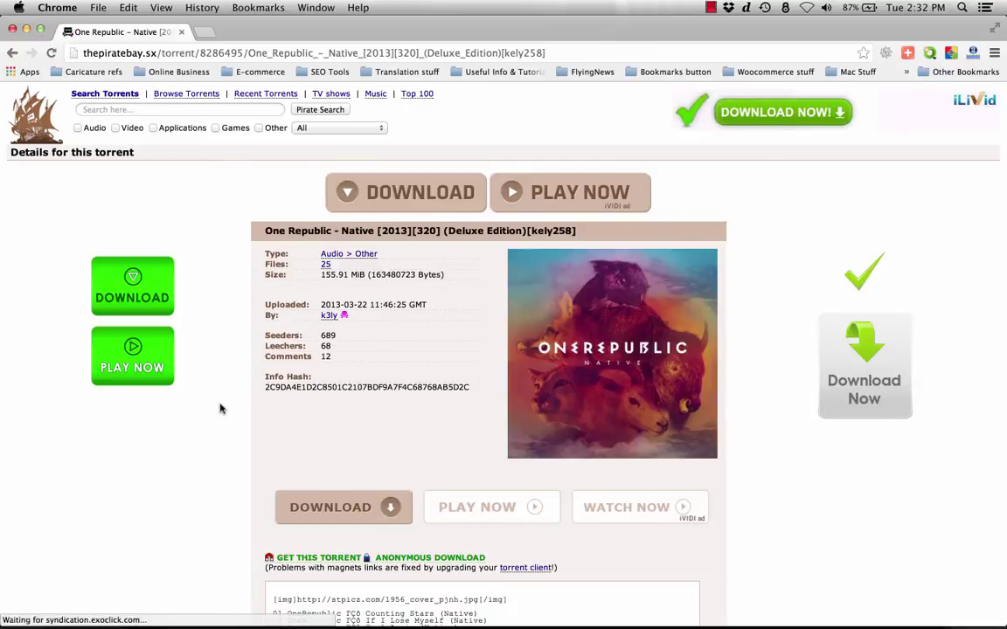
- Open the album's magnet link in uTorrent and add the torrent with the default save settings
scroll(220, 408, down, 3)
scroll(220, 408, down, 2)
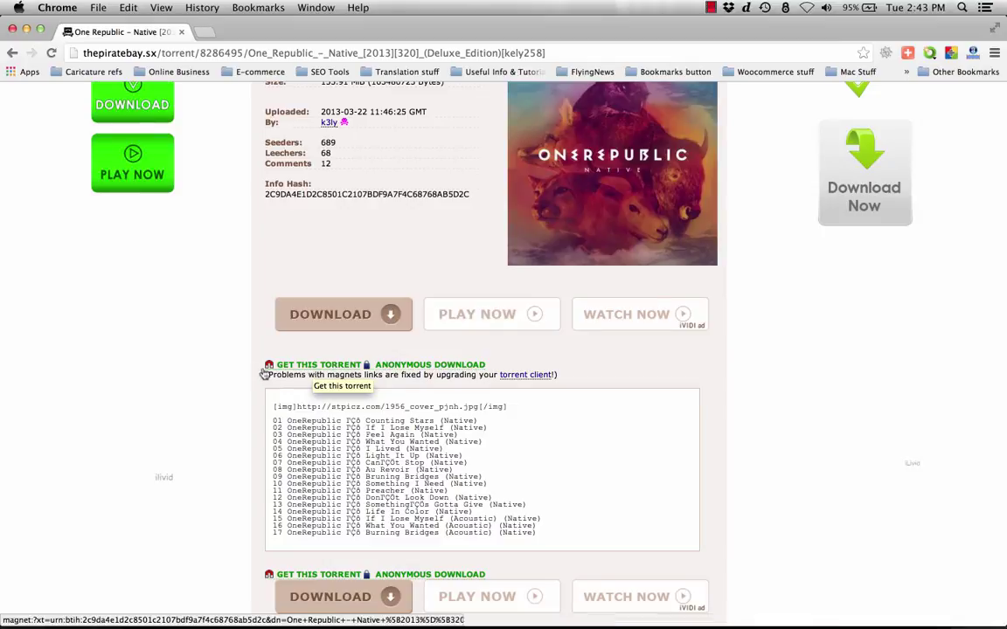
click(313, 367)
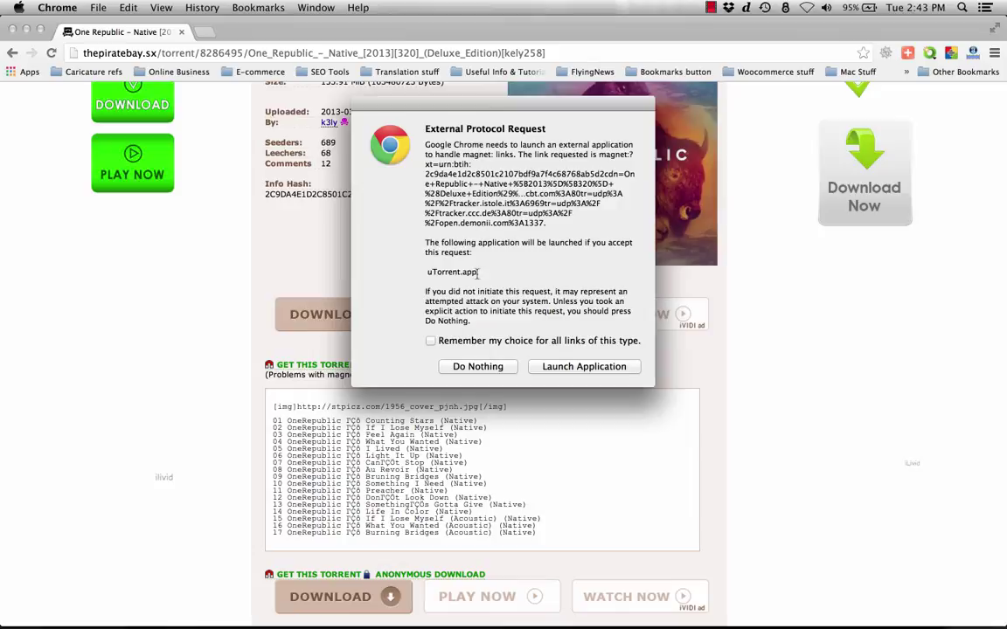
click(584, 366)
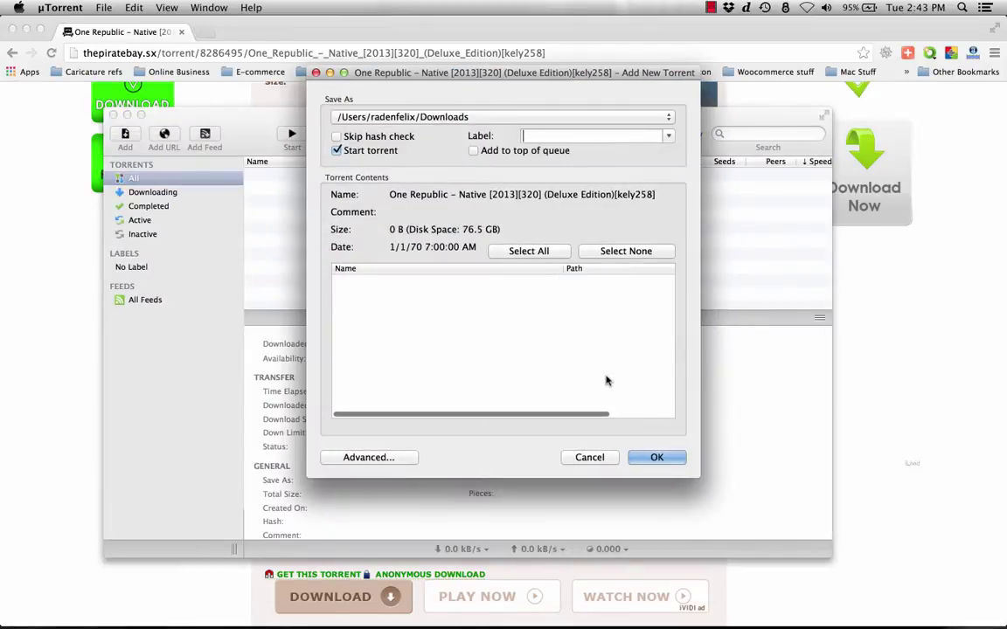
click(651, 457)
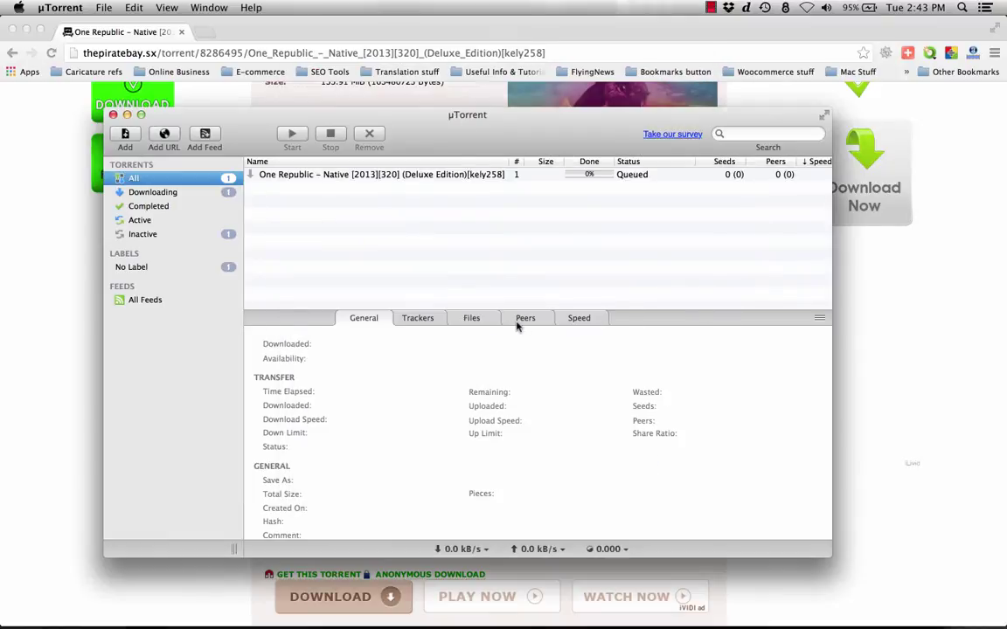
- Stop the One Republic - Native torrent, remove it from uTorrent and close the uTorrent window
click(337, 175)
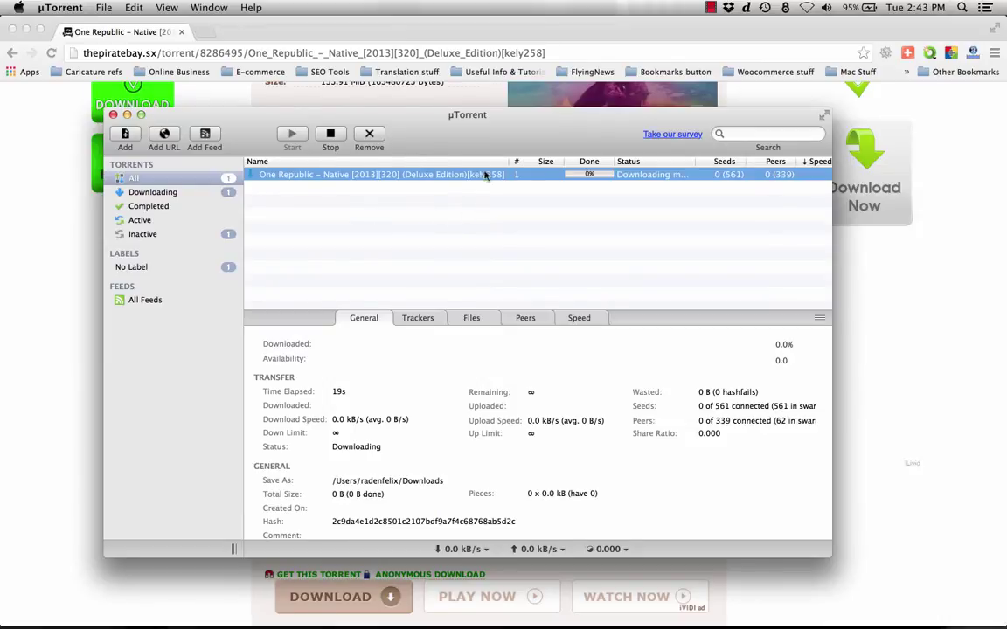
click(330, 133)
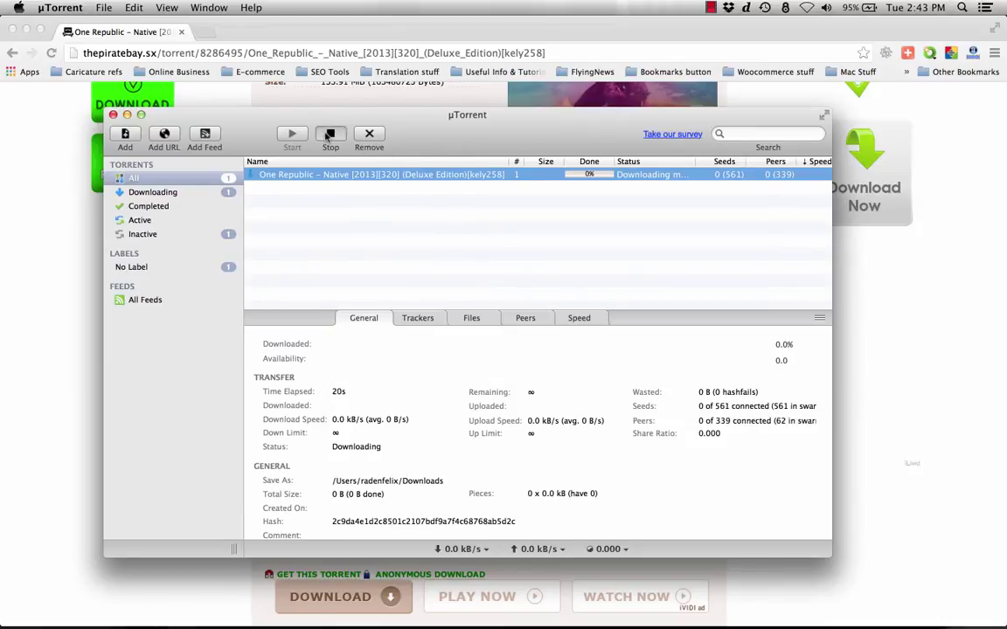
click(369, 133)
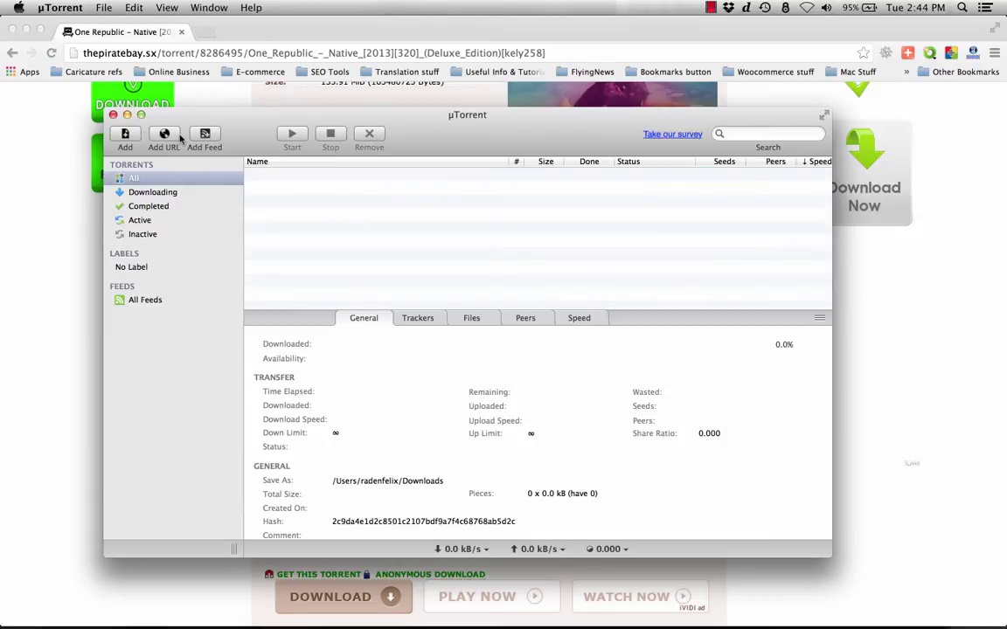
key(super+w)
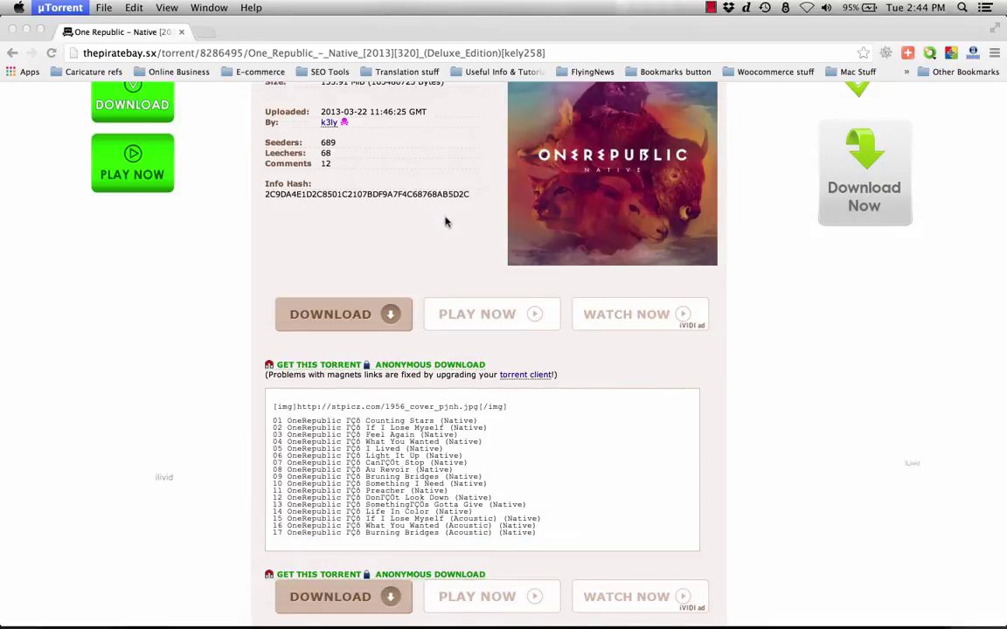
- Return to Chrome and copy the address of the album's "Get this torrent" magnet link
click(216, 353)
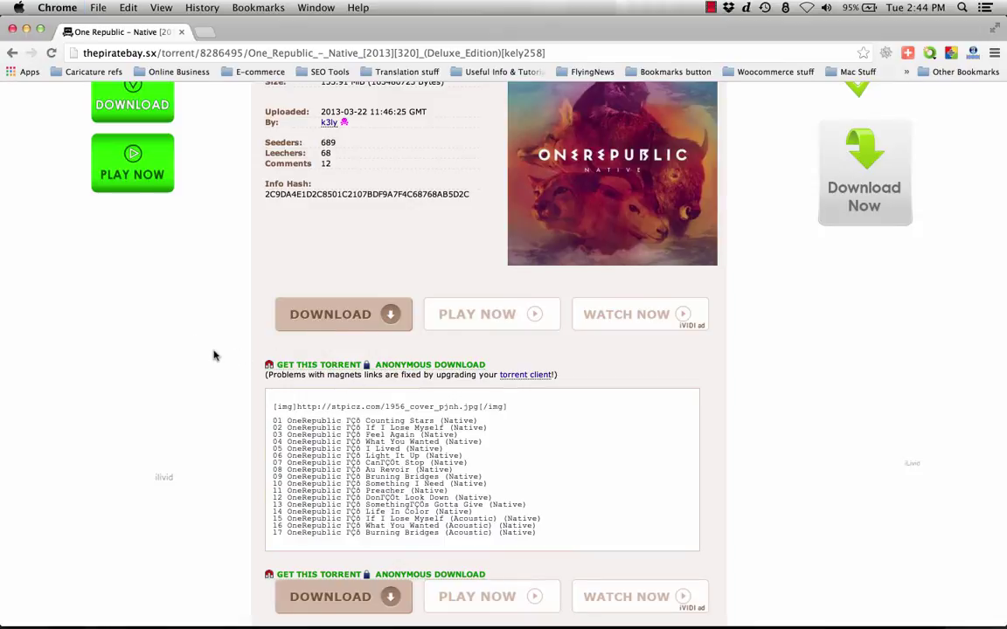
right_click(317, 366)
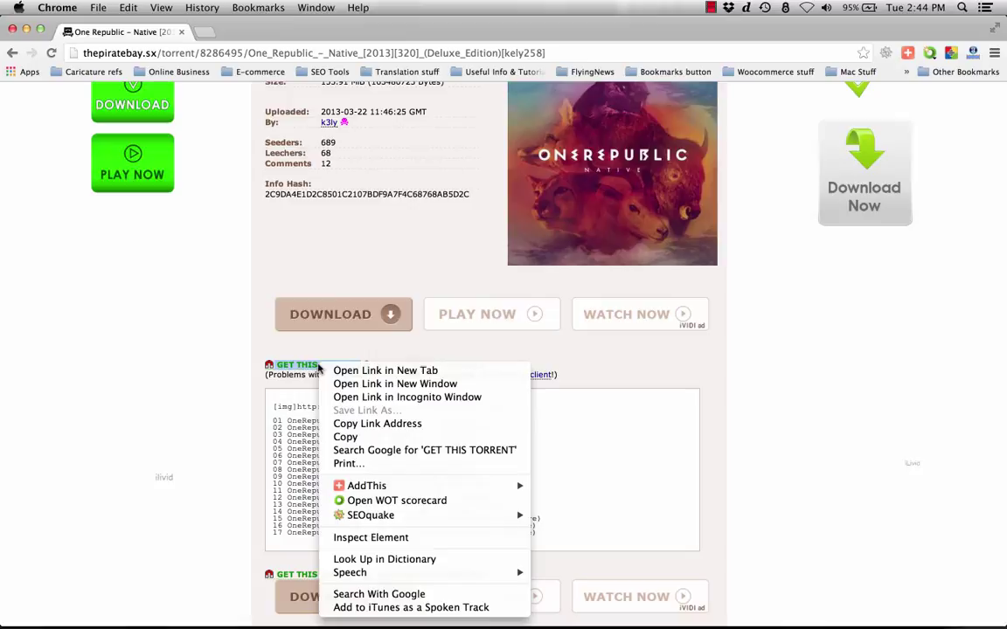
click(387, 424)
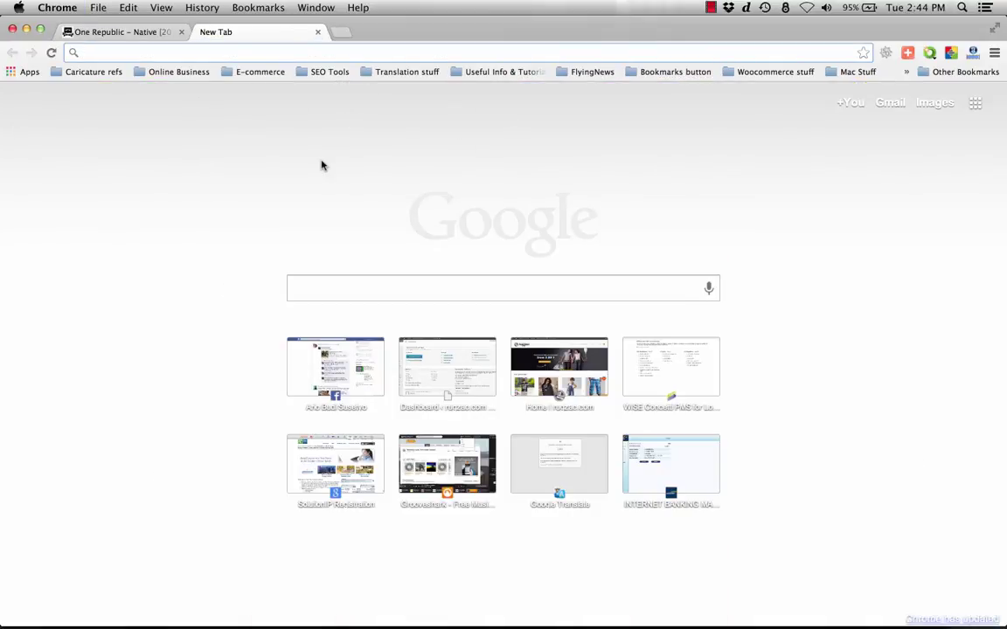
- Open zbigz.com in a new tab and submit the copied magnet link for caching with the Free option
text(zbigz.com)
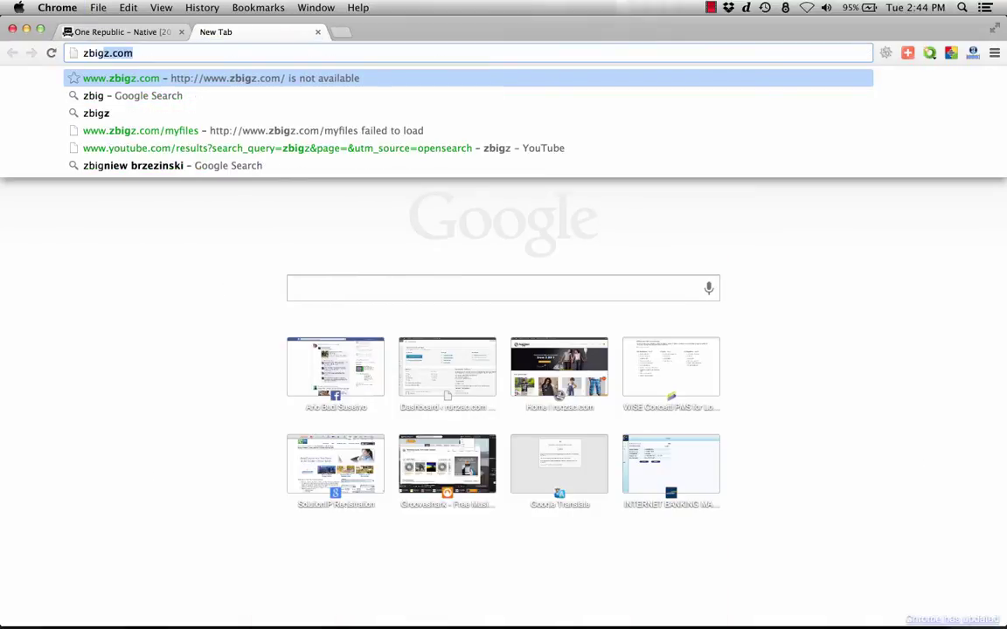
key(Return)
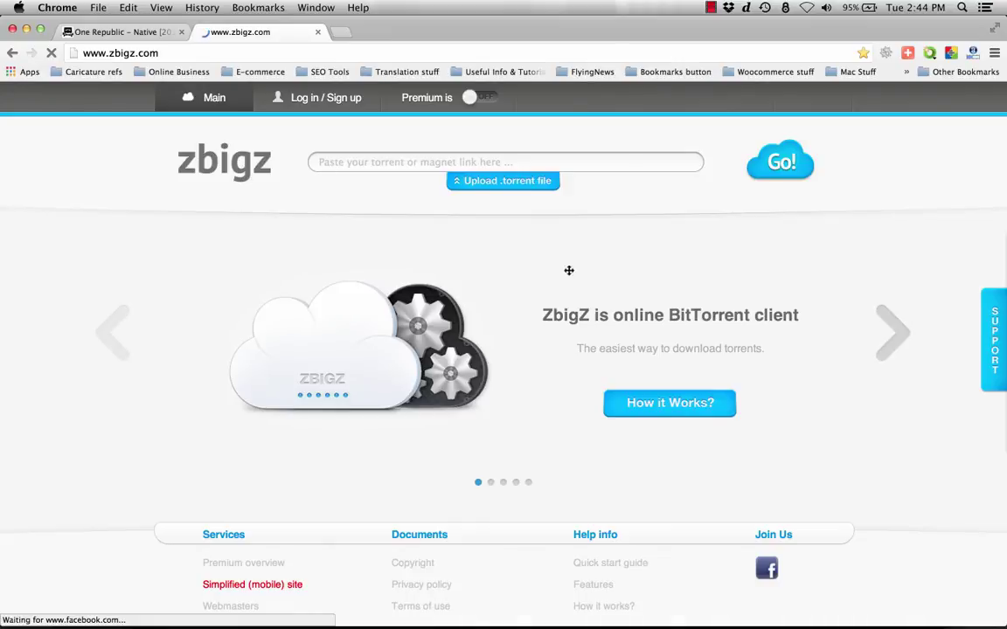
click(356, 162)
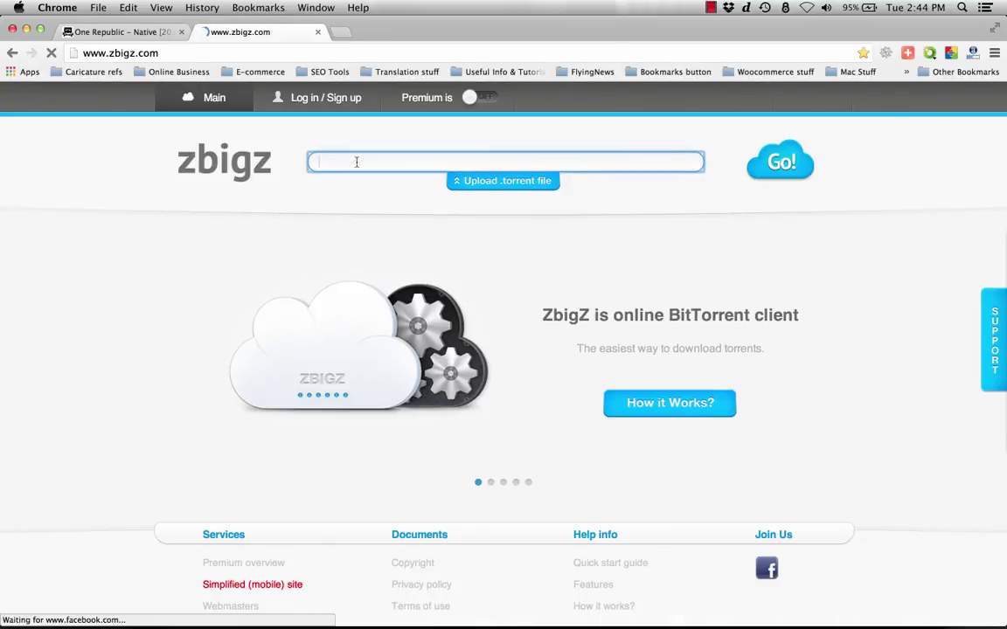
key(super+v)
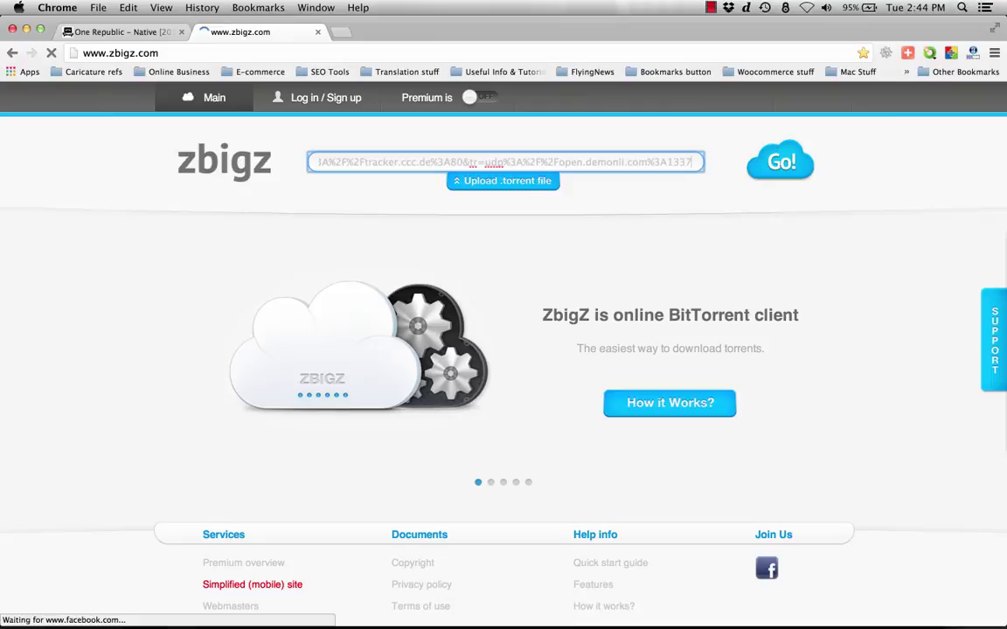
click(774, 169)
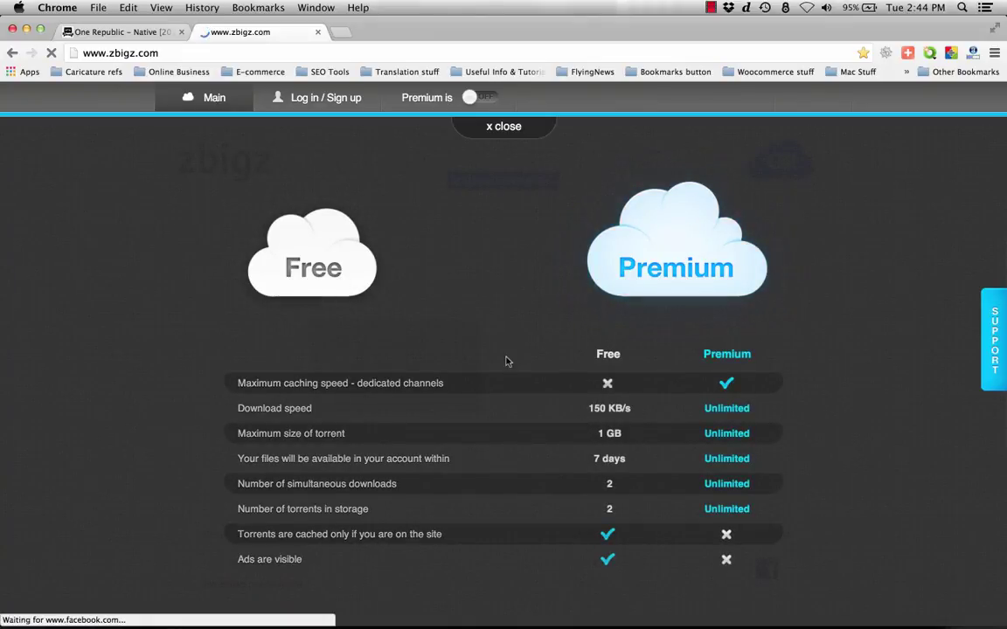
scroll(492, 360, down, 2)
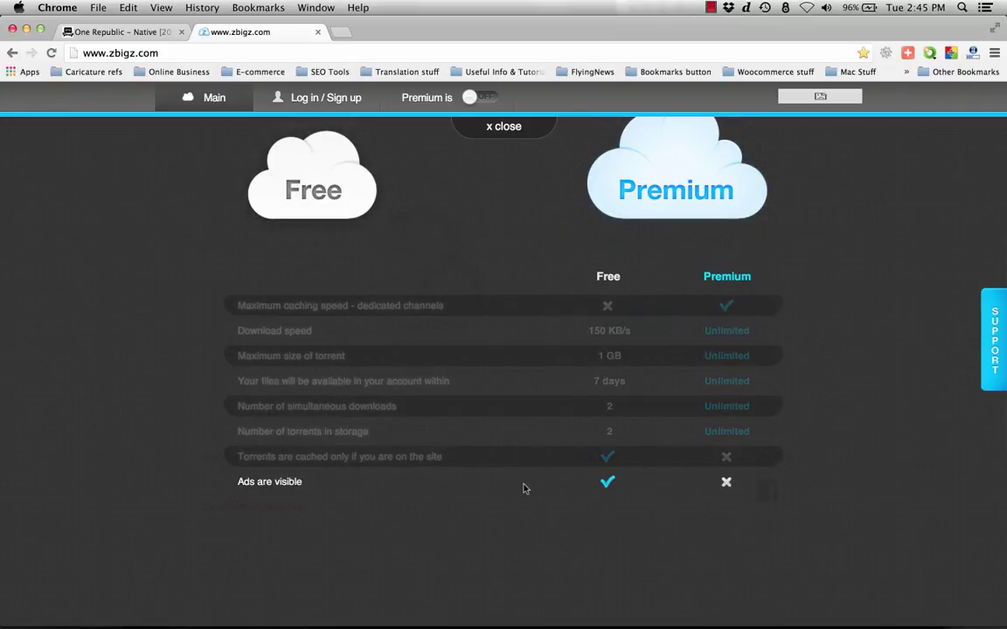
scroll(516, 319, up, 3)
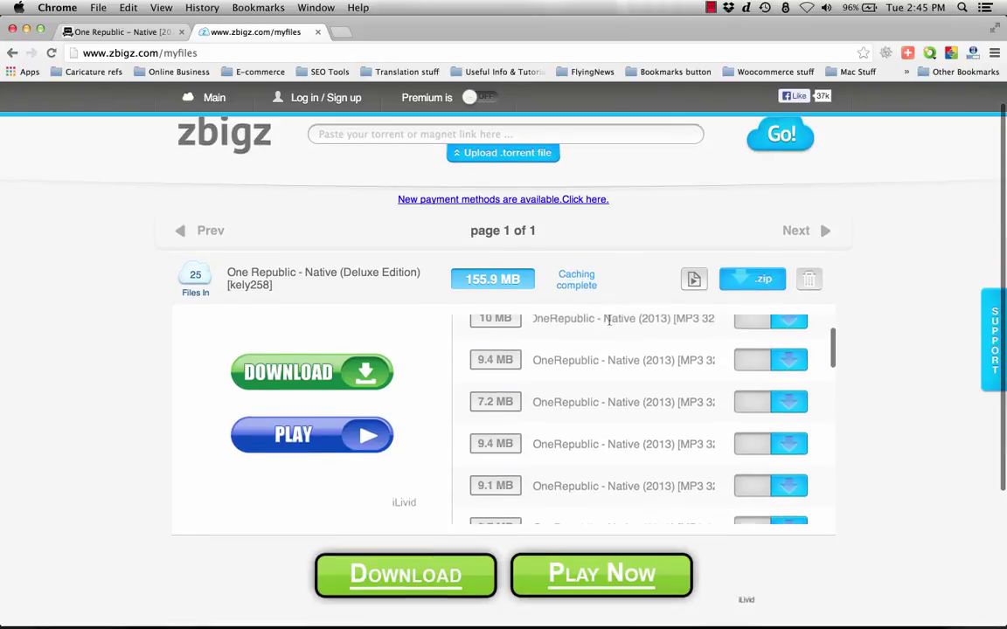
- Examine the list of cached files and their individual download options for the One Republic - Native torrent
scroll(607, 321, down, 2)
scroll(654, 406, down, 5)
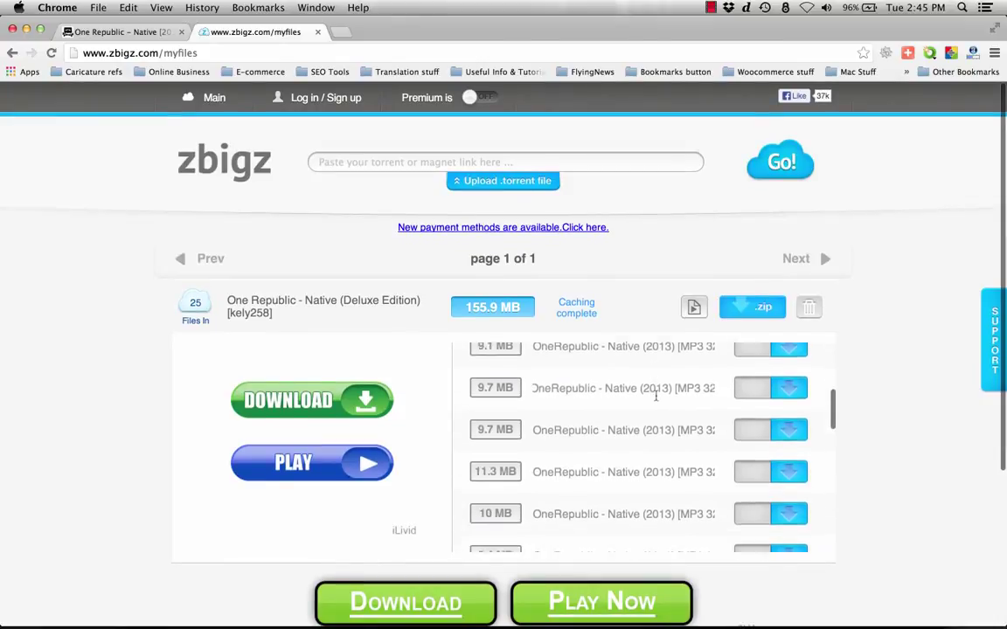
scroll(655, 396, down, 10)
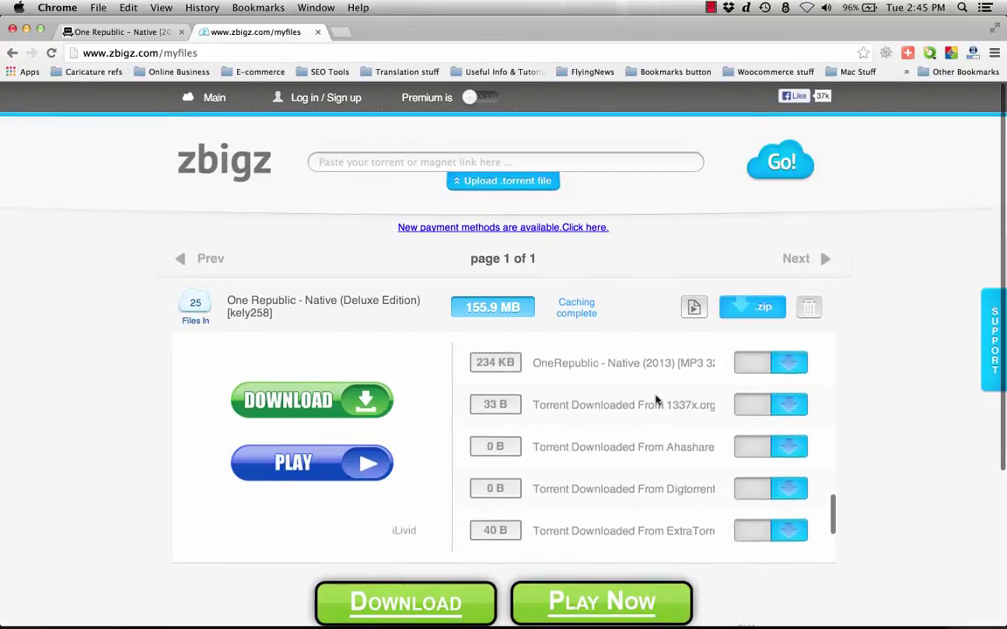
scroll(658, 376, up, 6)
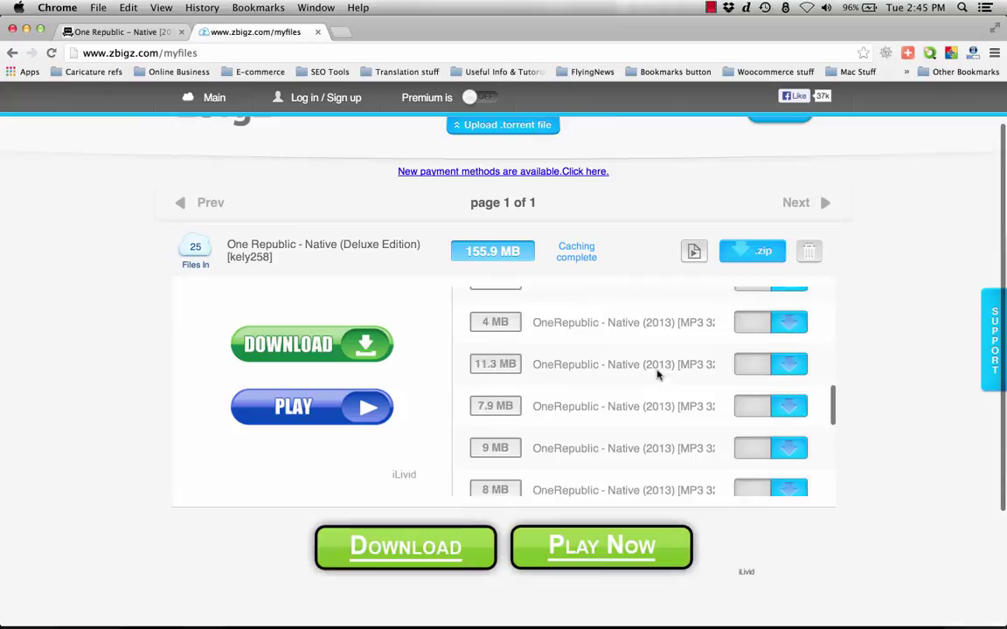
scroll(658, 376, up, 8)
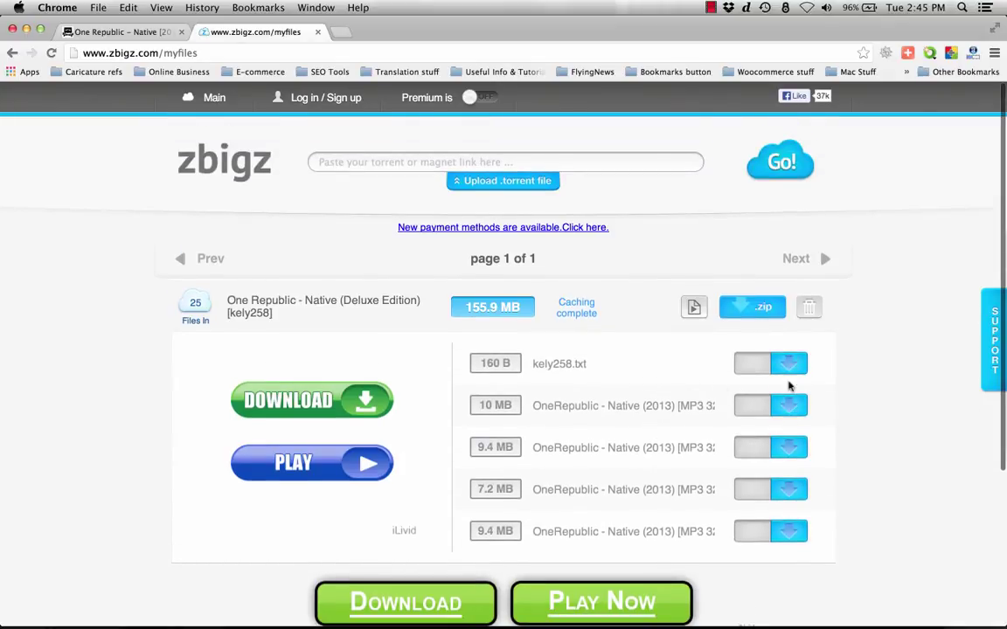
scroll(710, 418, down, 3)
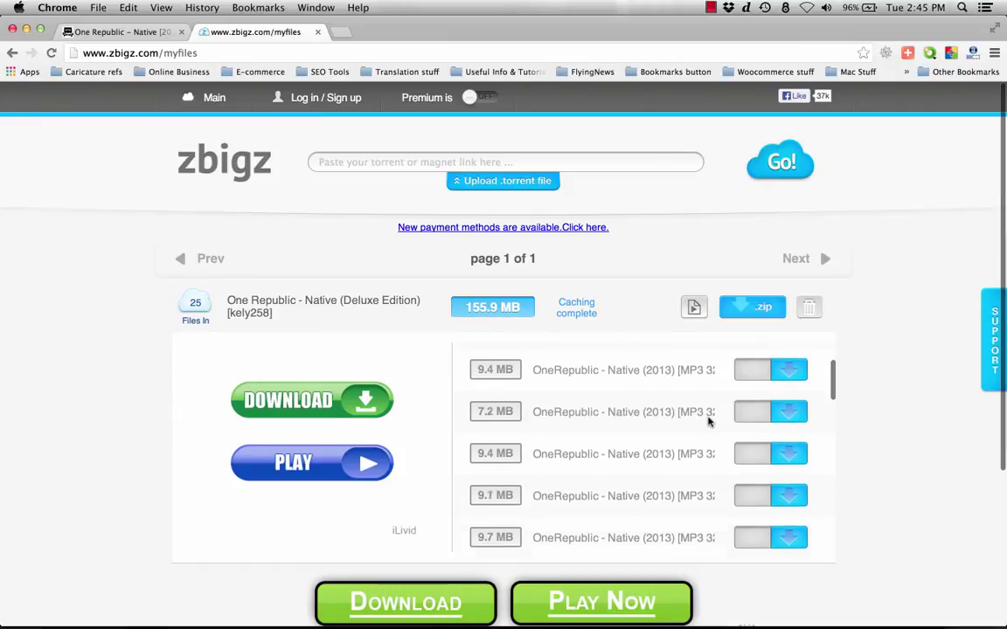
scroll(784, 430, down, 5)
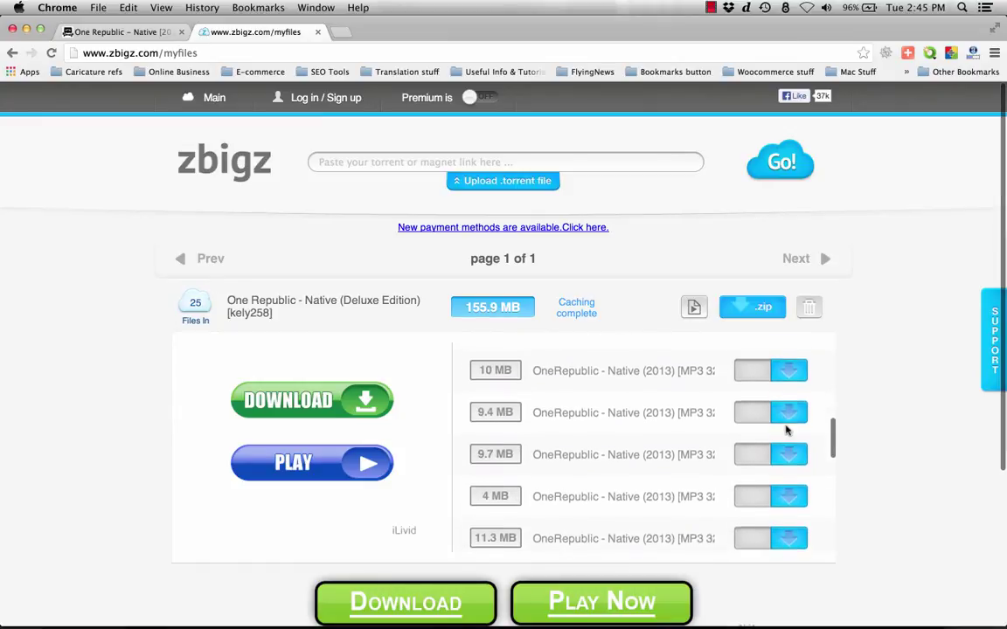
scroll(787, 430, up, 5)
scroll(787, 431, up, 3)
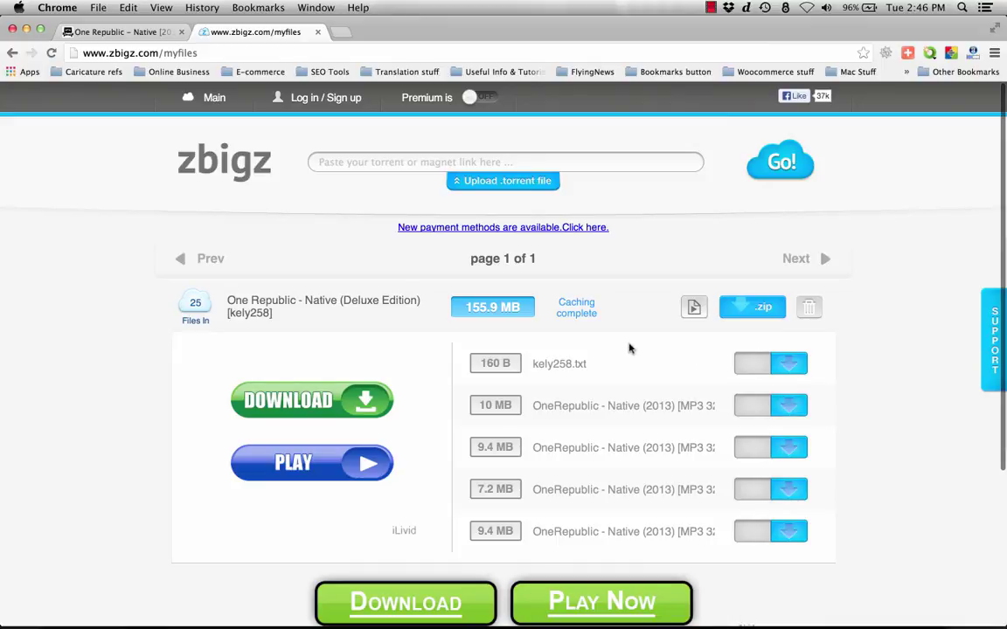
- Download the cached One Republic - Native torrent as a .zip with the Free option and pause it in Chrome's downloads list
click(750, 306)
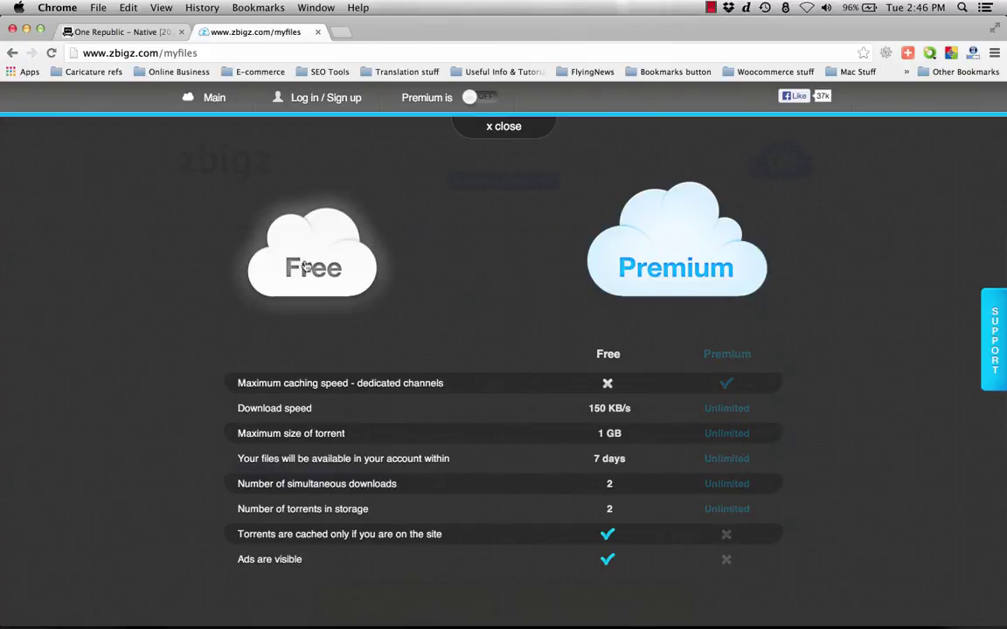
click(307, 267)
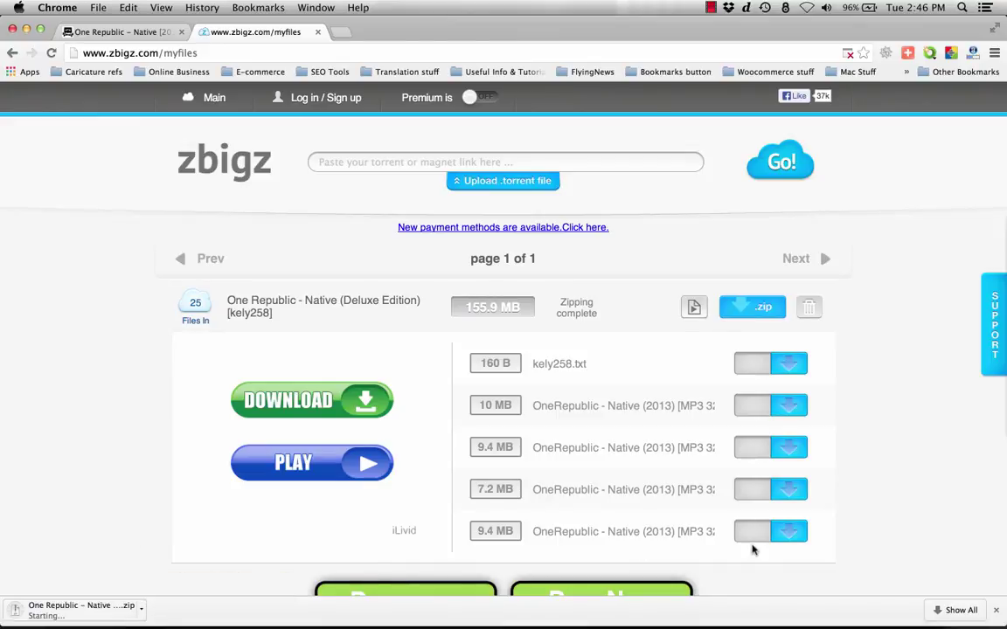
click(961, 609)
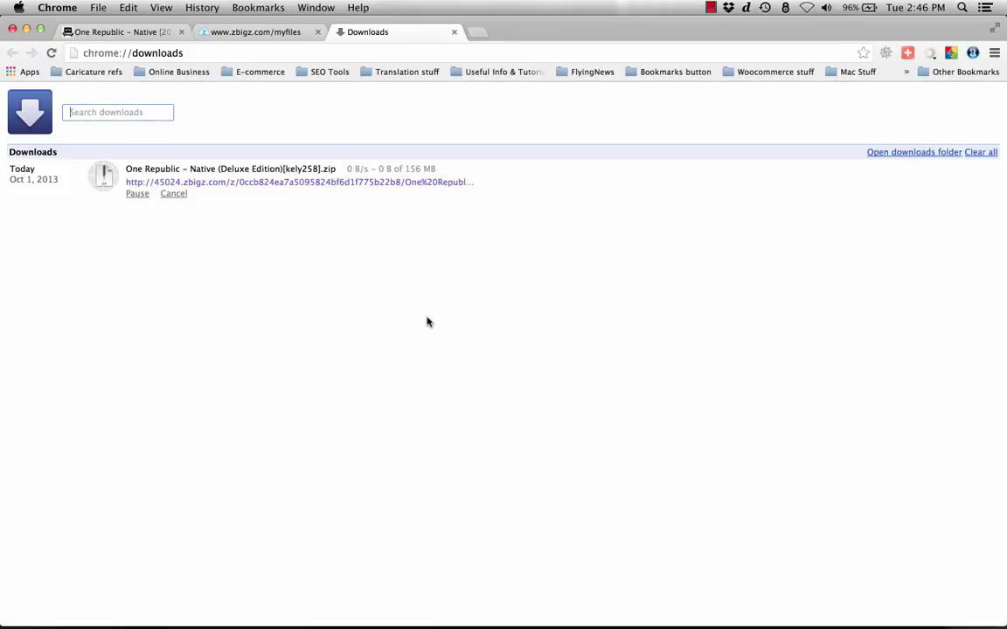
click(137, 203)
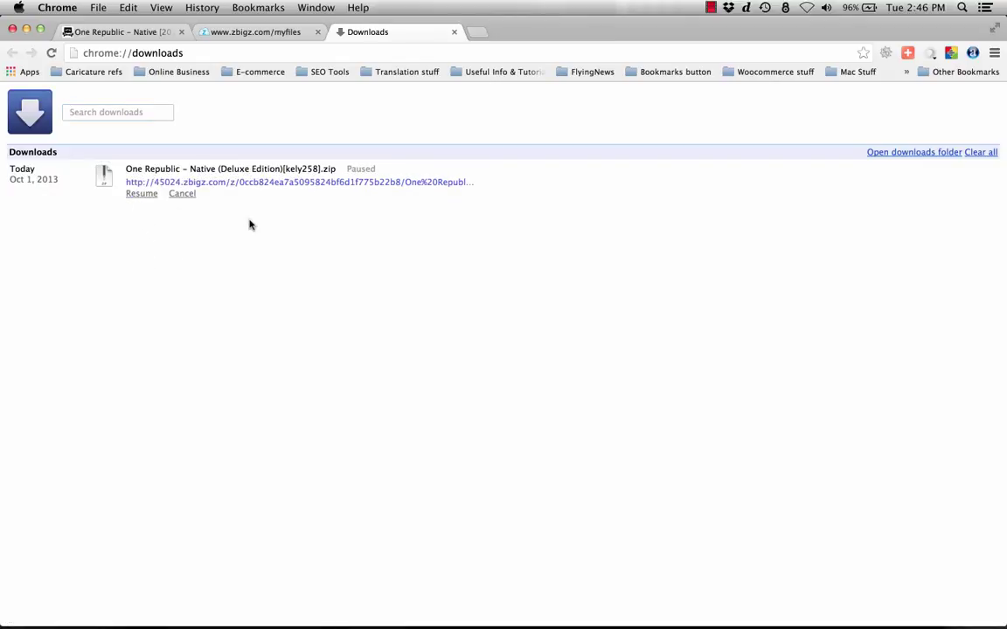
- Copy the link address of the paused One Republic - Native .zip download
right_click(314, 188)
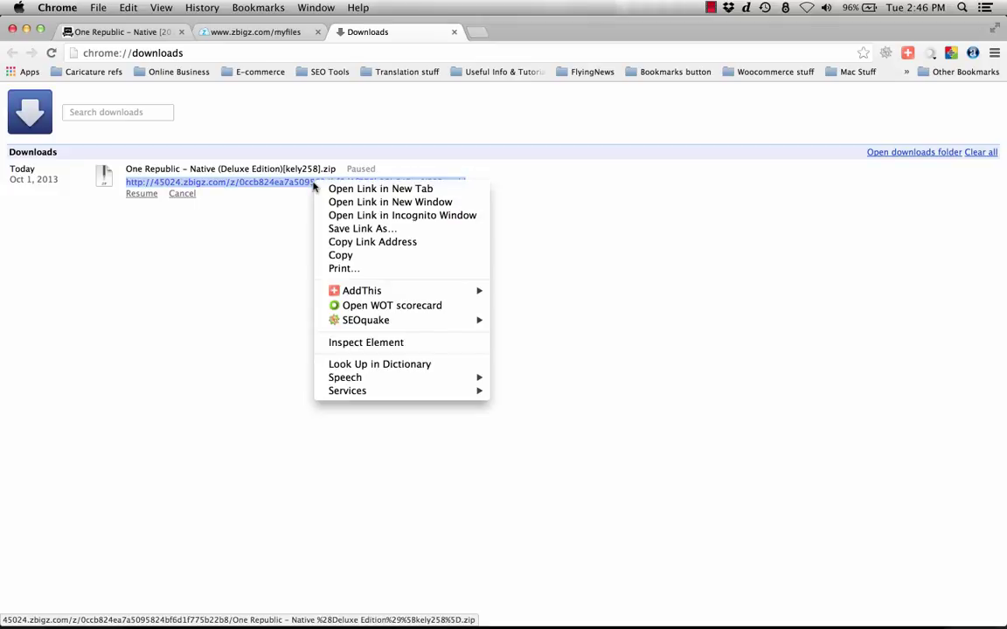
click(422, 241)
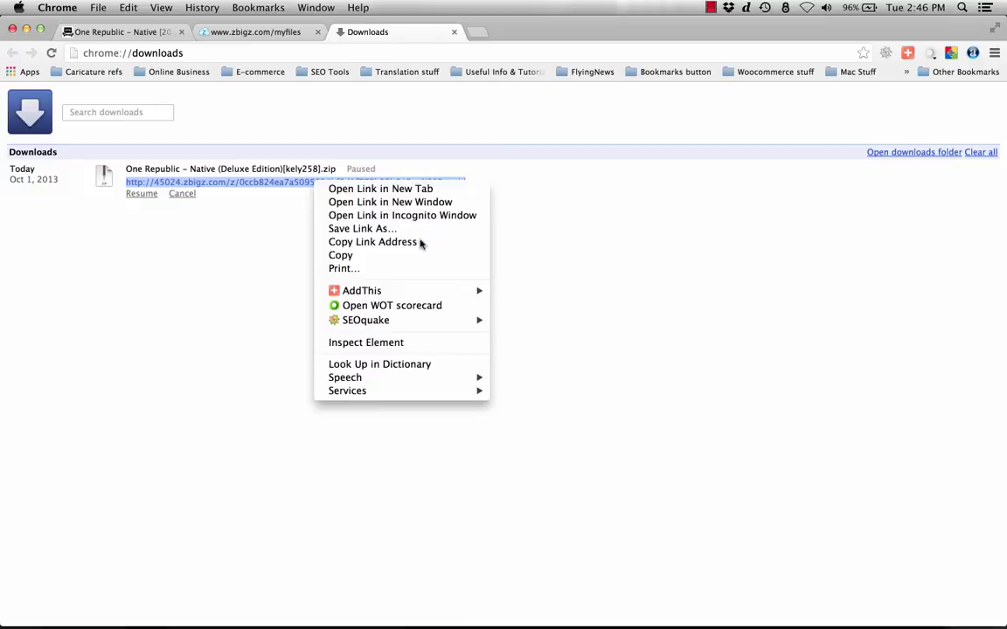
click(525, 342)
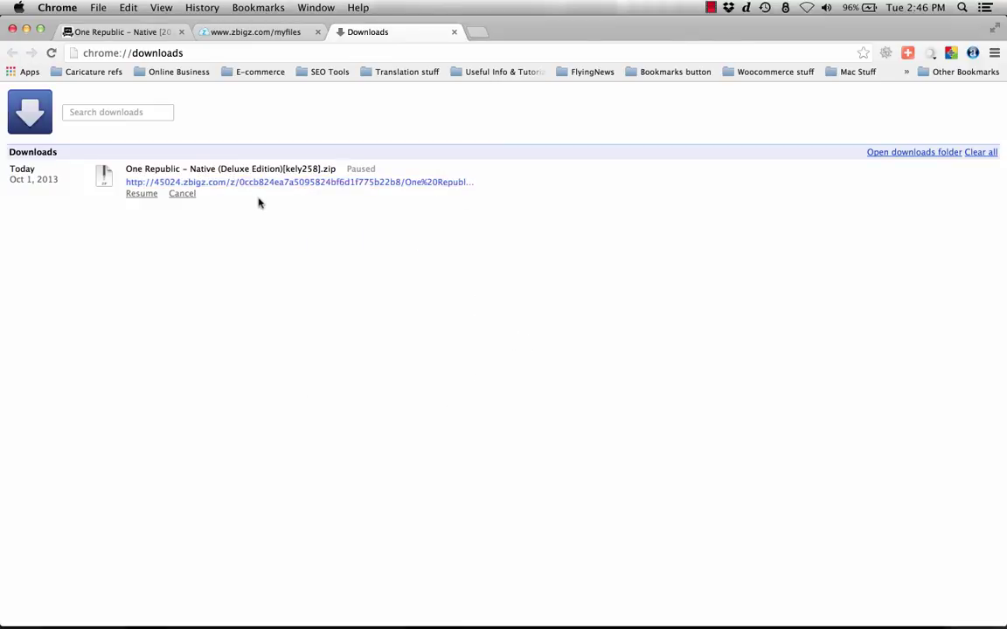
- Launch the Speed Download application
key(super+space)
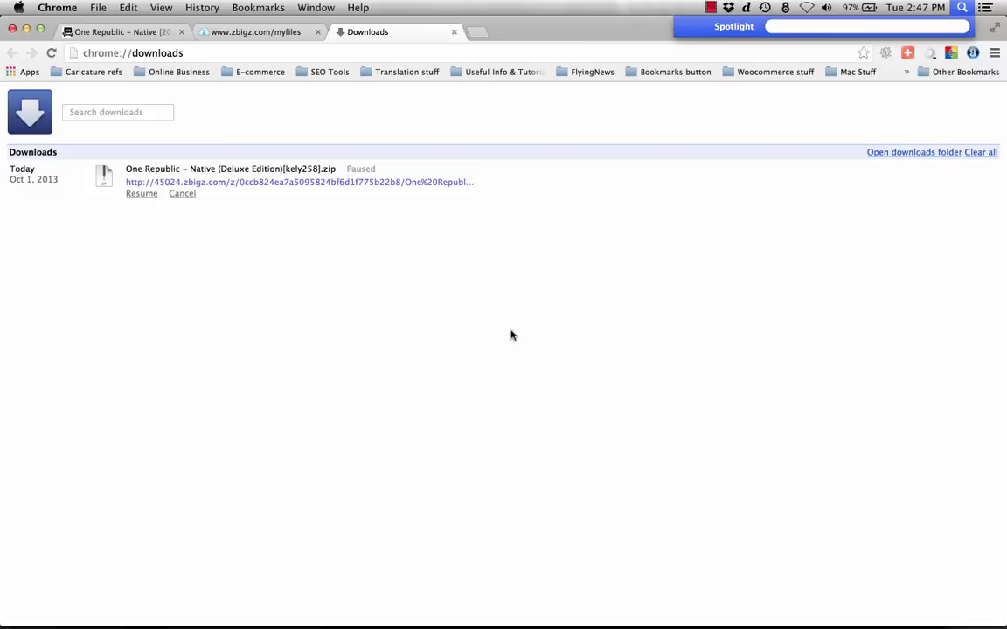
text(peed)
key(Return)
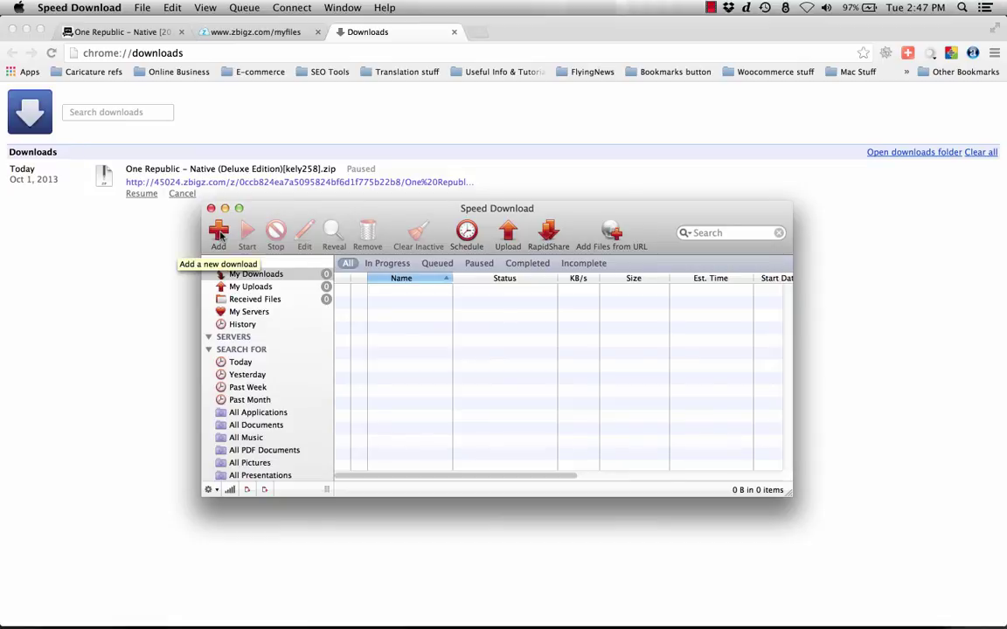
- Add a new download from the copied .zip link, dismiss the error alert and restart the download
click(219, 231)
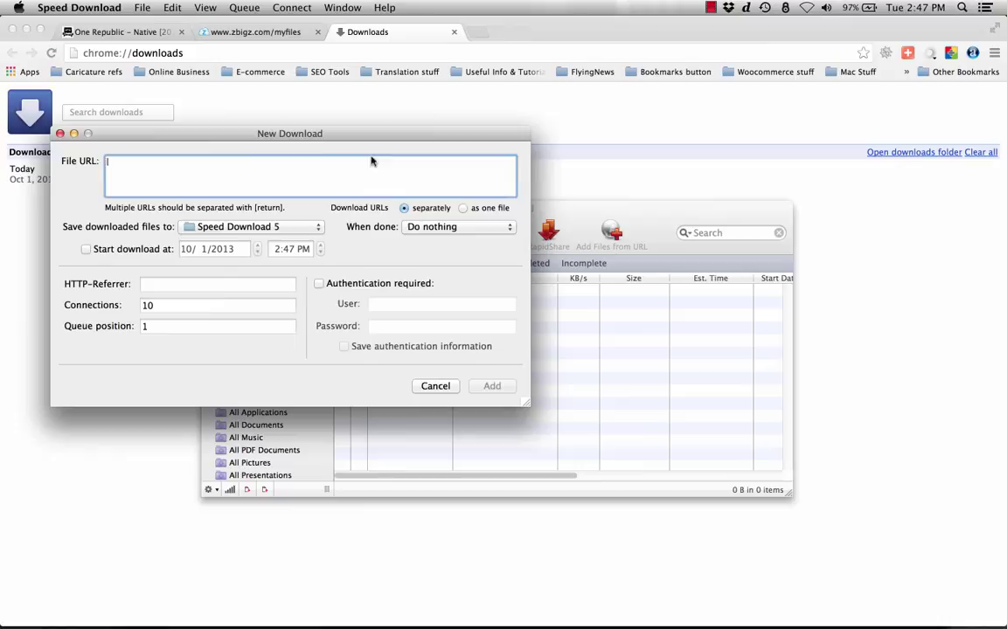
key(super+v)
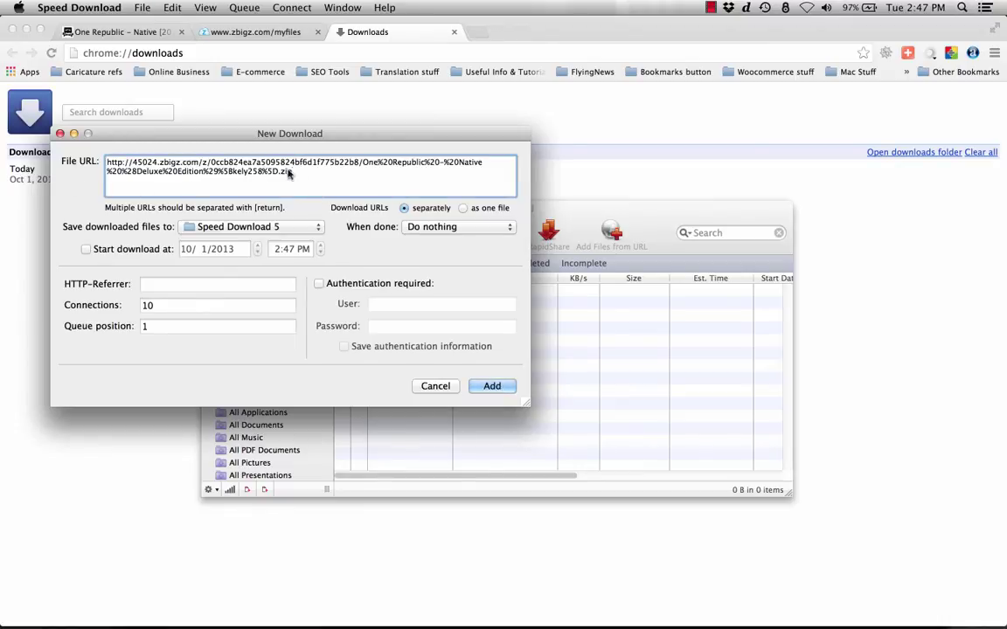
click(493, 385)
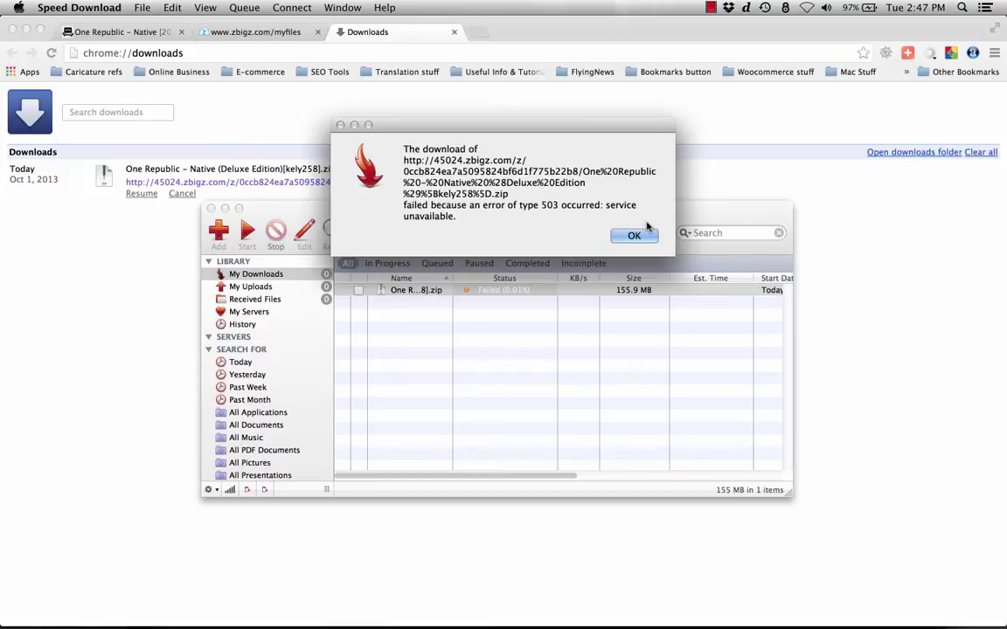
click(633, 235)
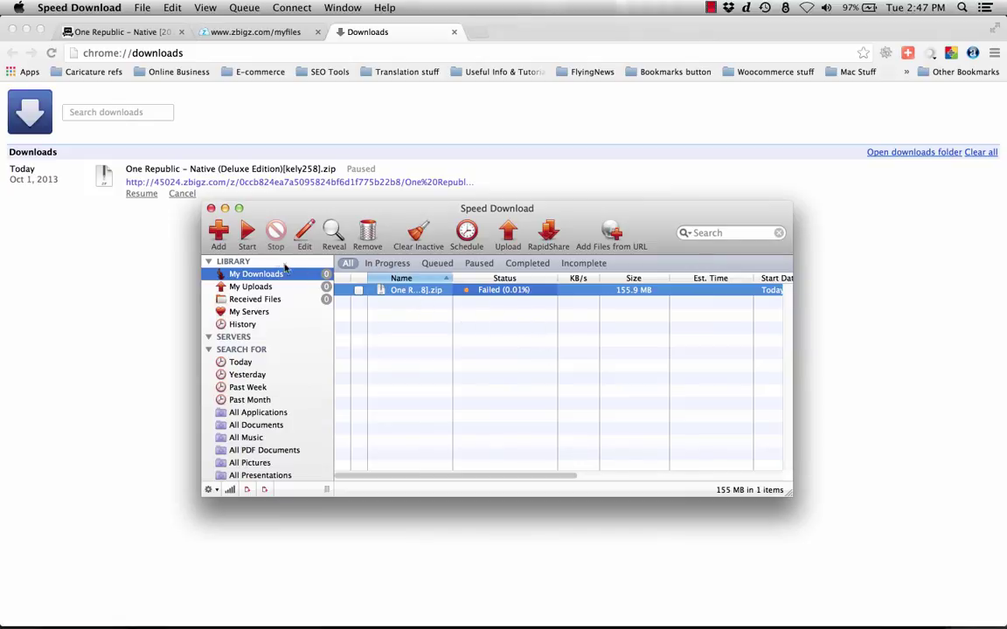
click(248, 229)
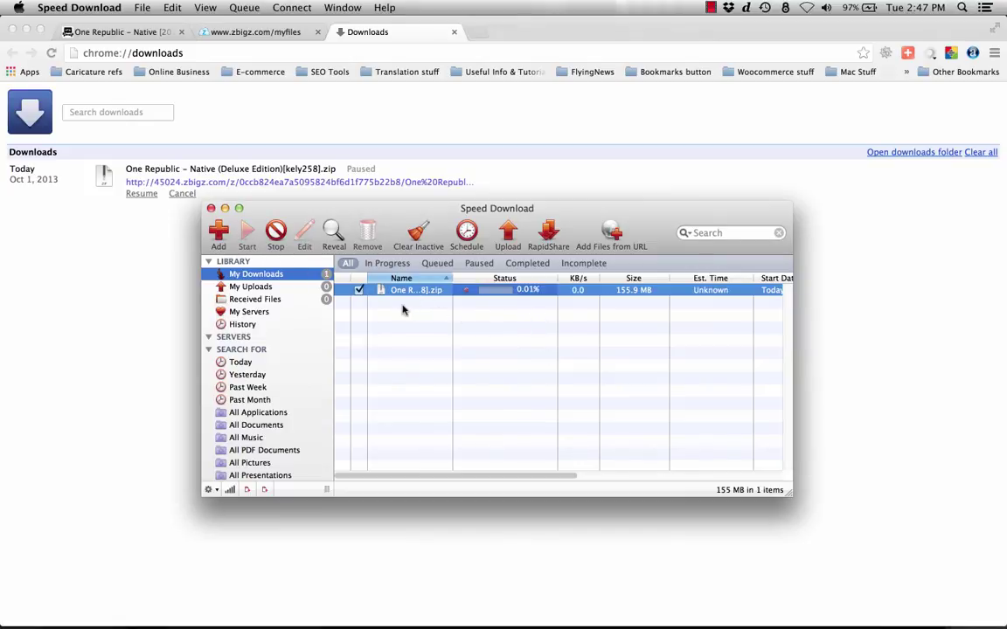